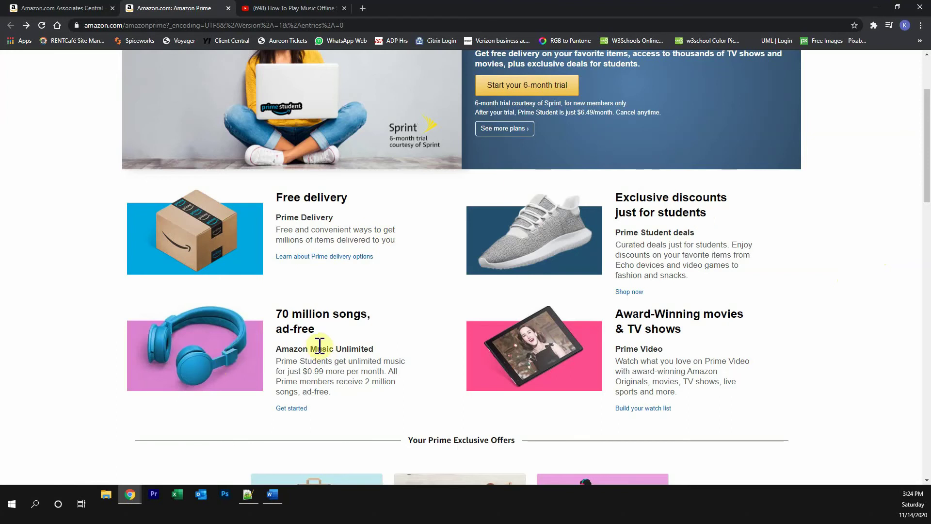
scroll(486, 341, "down", 2)
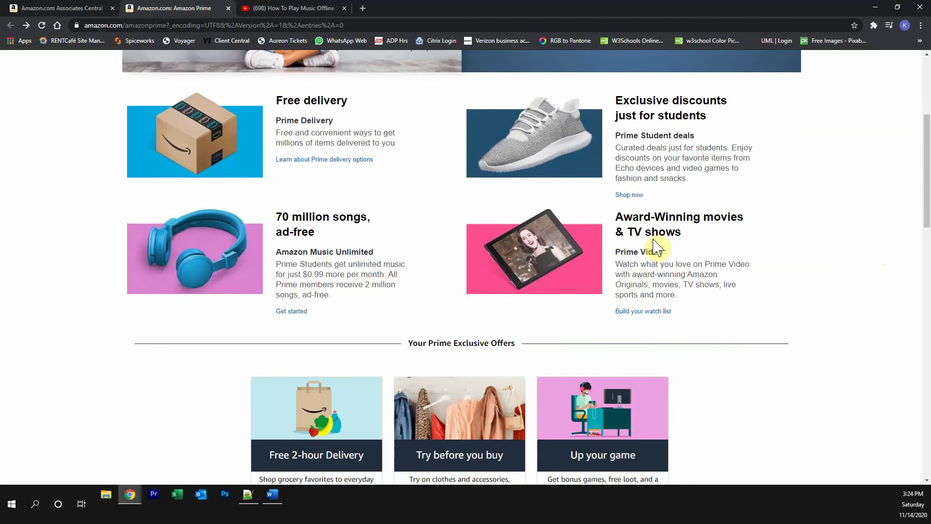
scroll(769, 316, "down", 1)
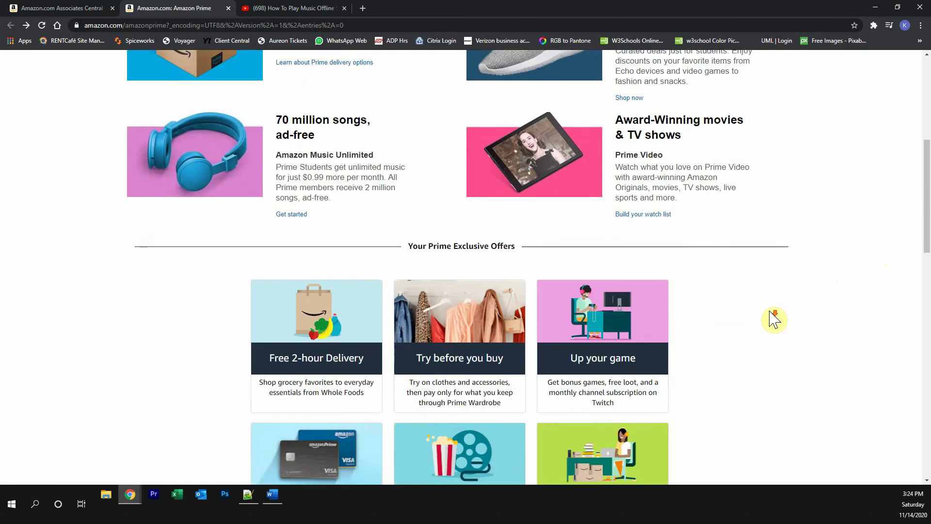
scroll(769, 320, "down", 2)
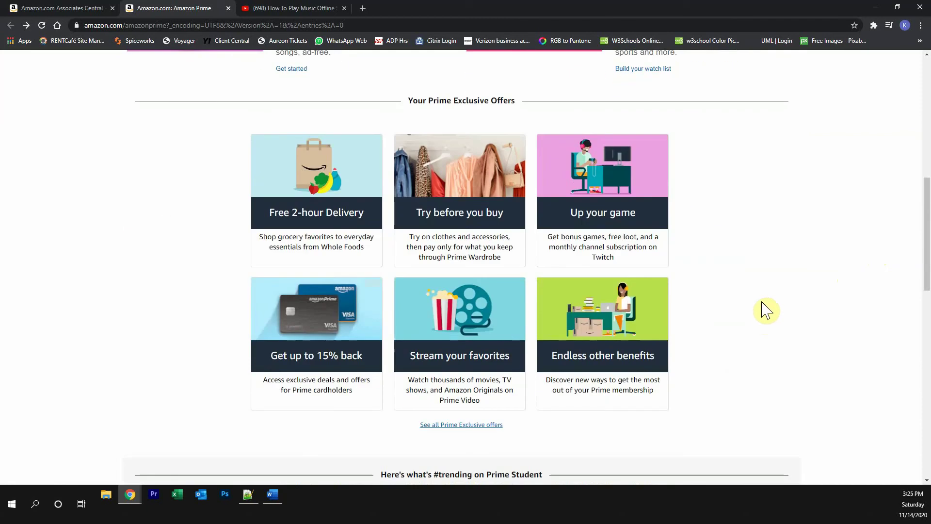
scroll(686, 282, "up", 1)
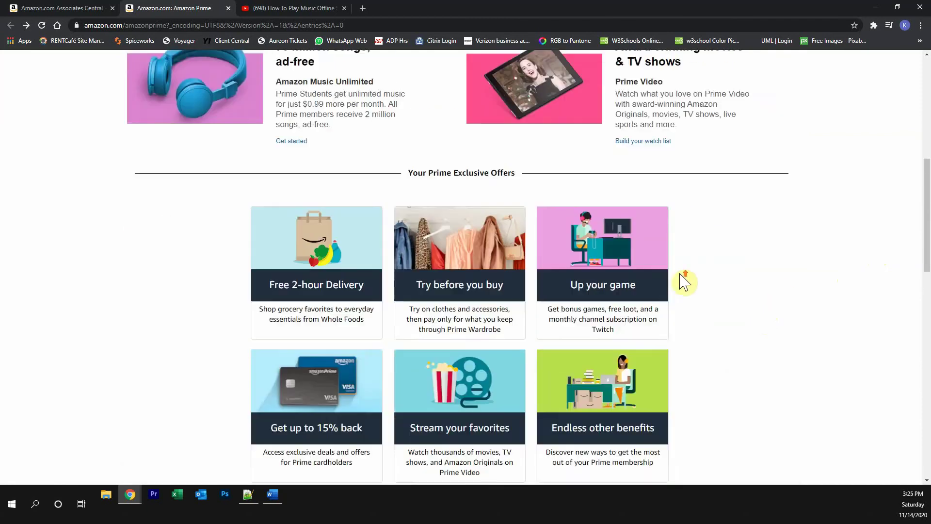
scroll(686, 284, "up", 2)
scroll(686, 285, "up", 1)
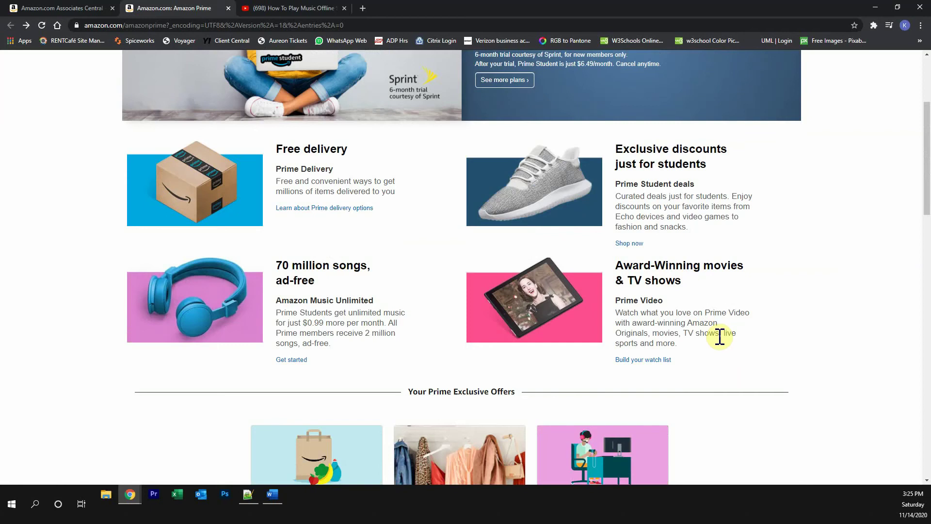
- Switch to the YouTube 'How To Play Music Offline' video tab
left_click(301, 8)
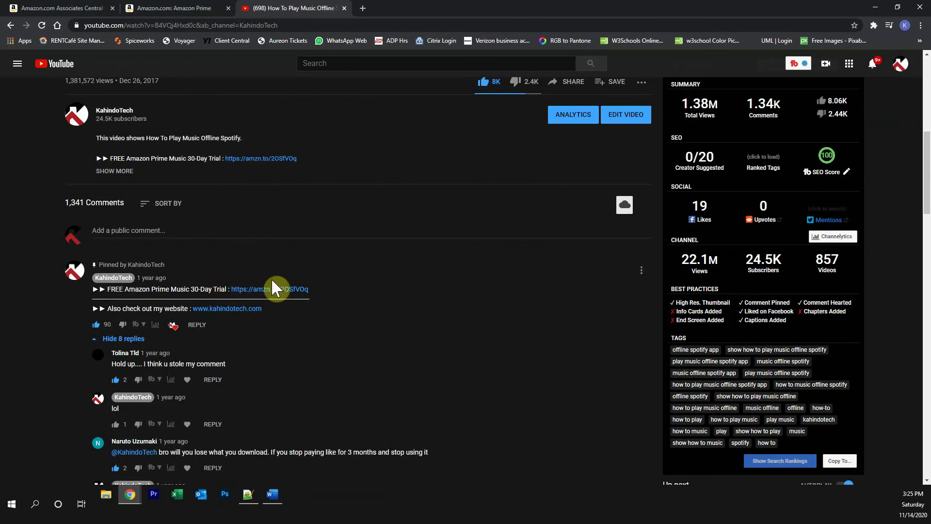
- Return to the 'Amazon.com: Amazon Prime' tab showing the Prime Student page
left_click(195, 8)
scroll(422, 230, "up", 2)
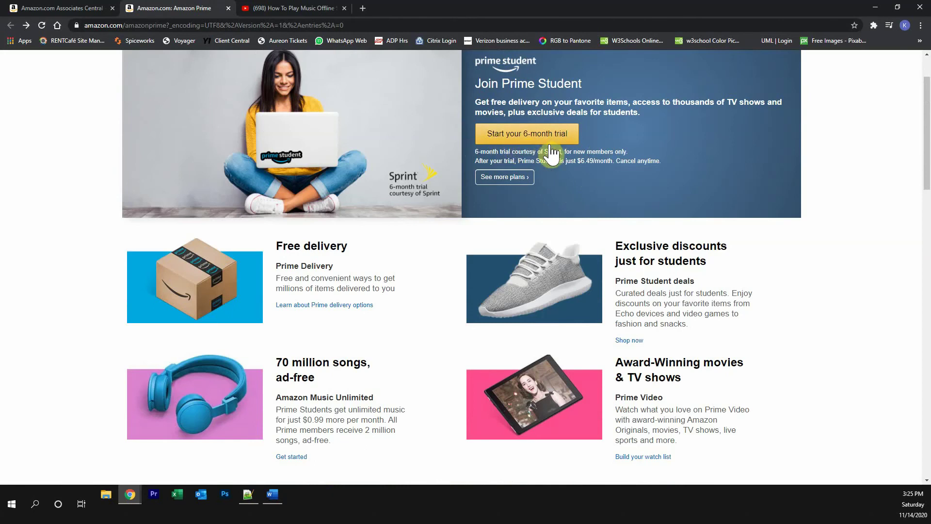
- Open 'See more plans', then choose 'Not a college student? Check out Prime.'
left_click(501, 180)
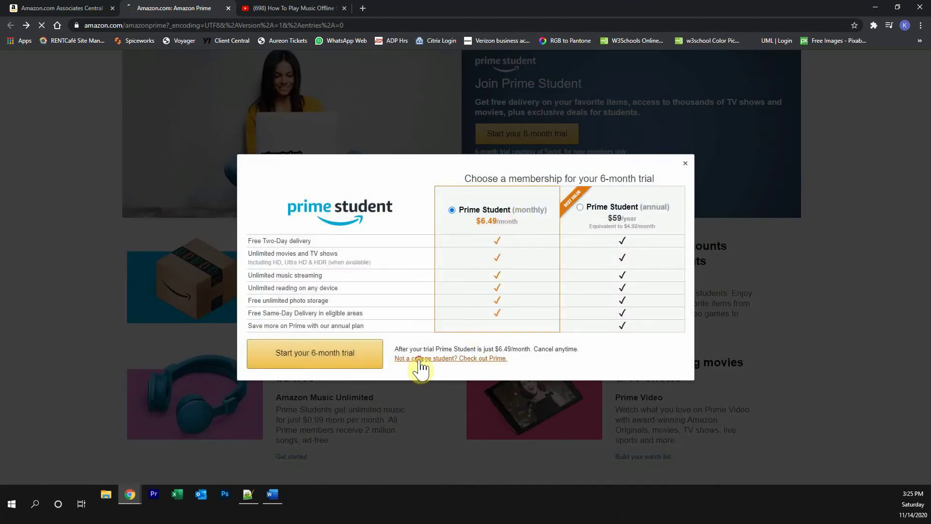
left_click(419, 360)
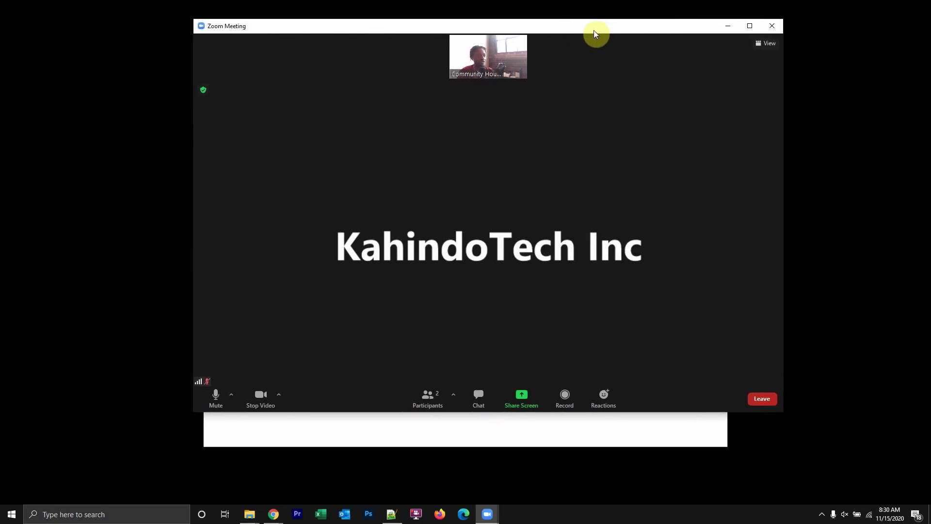
left_click_drag(574, 31, 588, 36)
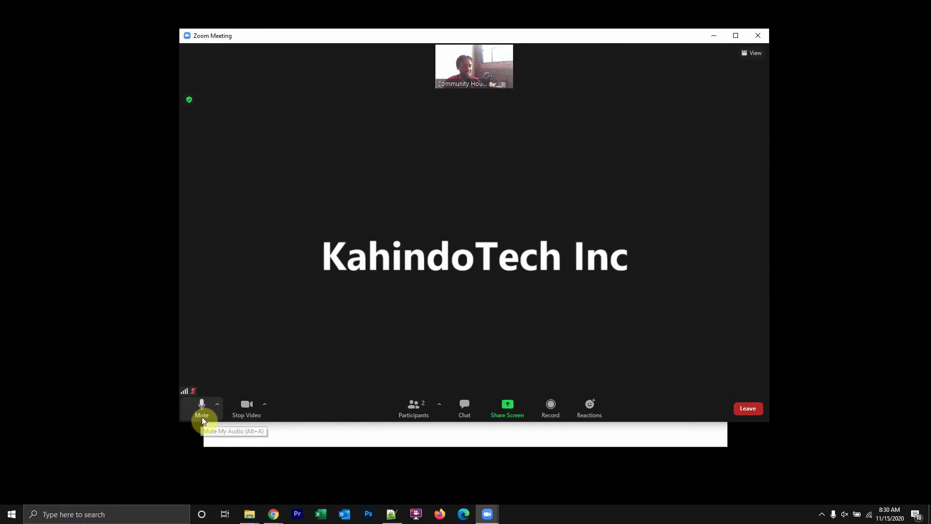
mouse_move(202, 408)
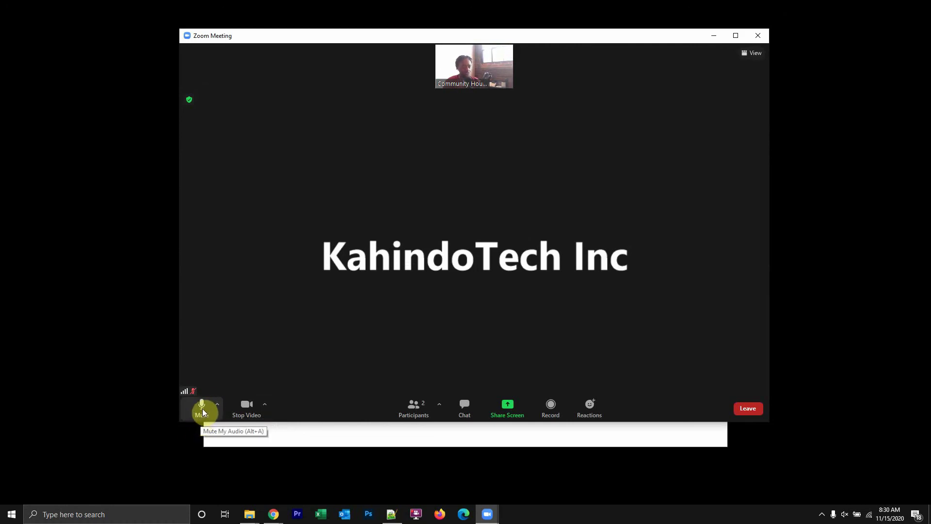
- Toggle the meeting microphone until the Mute button shows 'Unmute' with a red slash
left_click(205, 409)
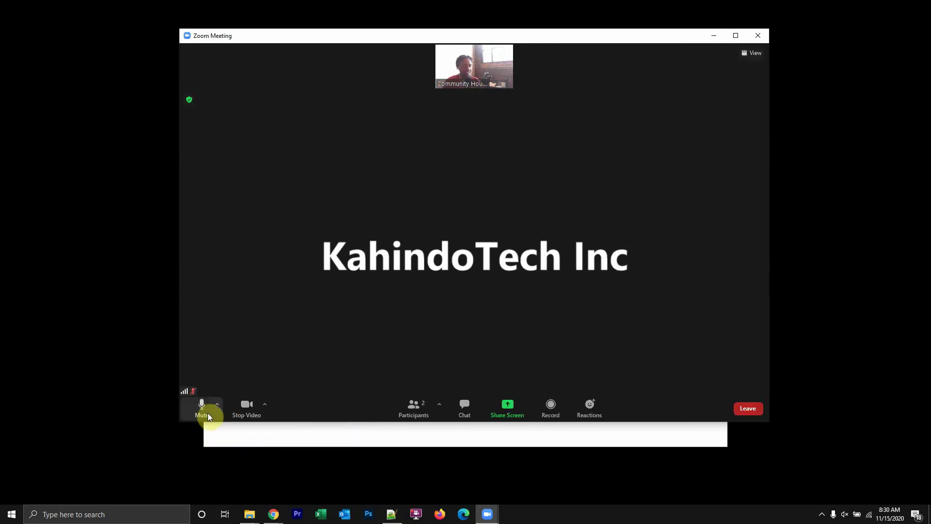
left_click(204, 413)
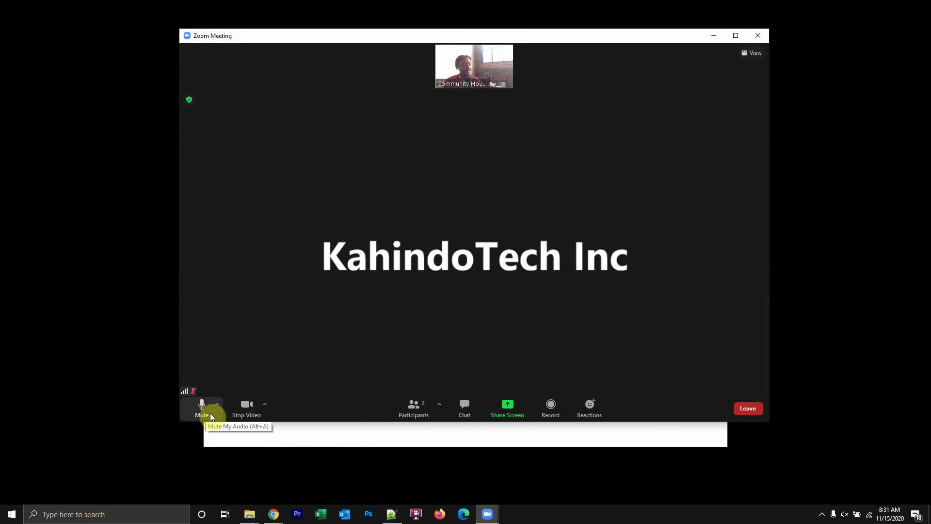
left_click(208, 413)
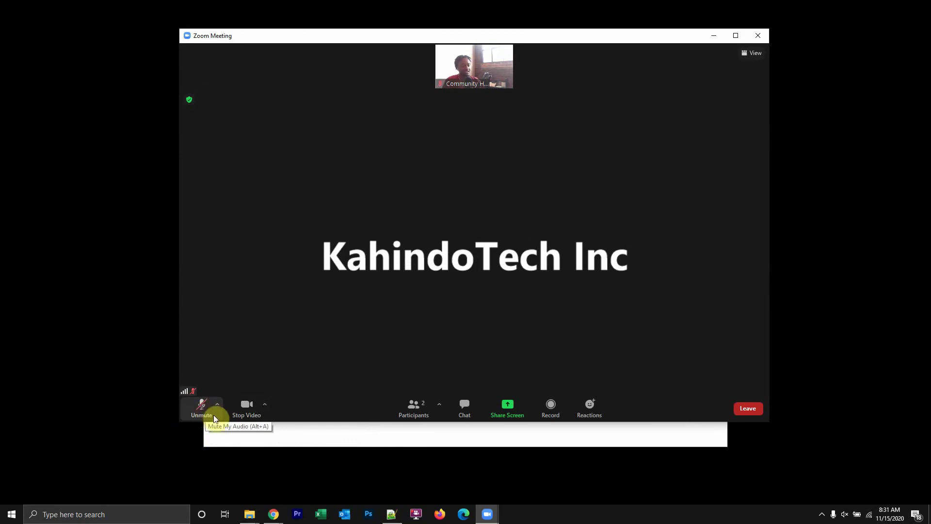